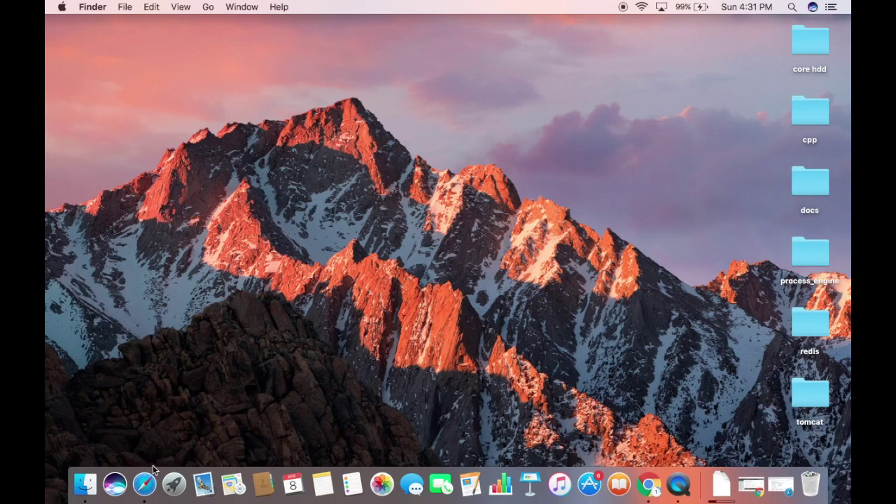
Open the official Visual Studio Code site from Safari's Google results and download the Mac stable build
left_click(149, 493)
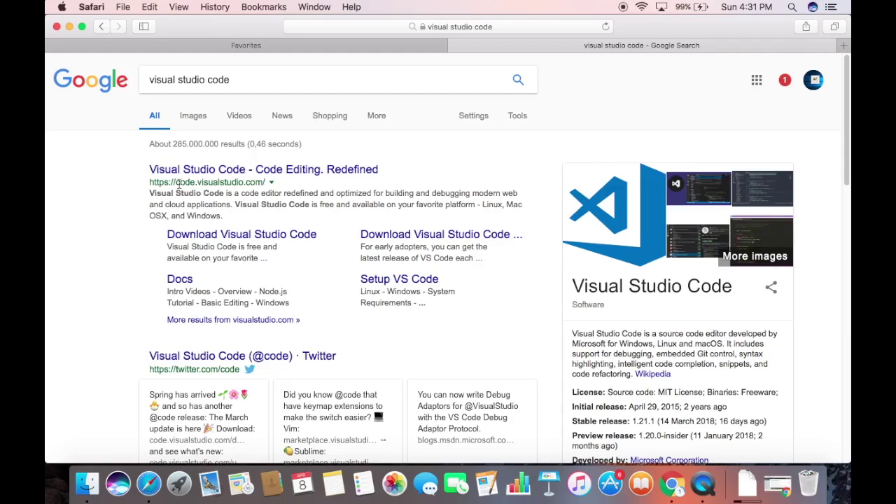
left_click(245, 176)
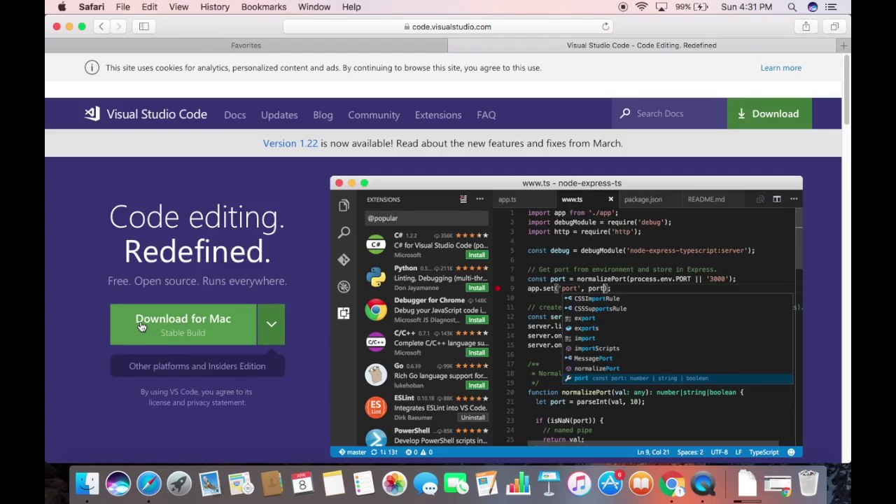
left_click(206, 327)
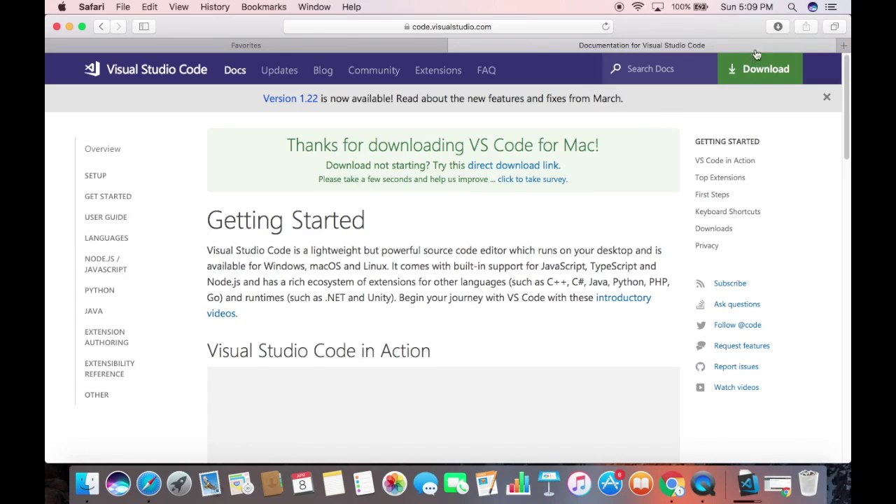
Launch the downloaded Visual Studio Code from Safari's downloads list, confirming the internet-app warning
left_click(778, 31)
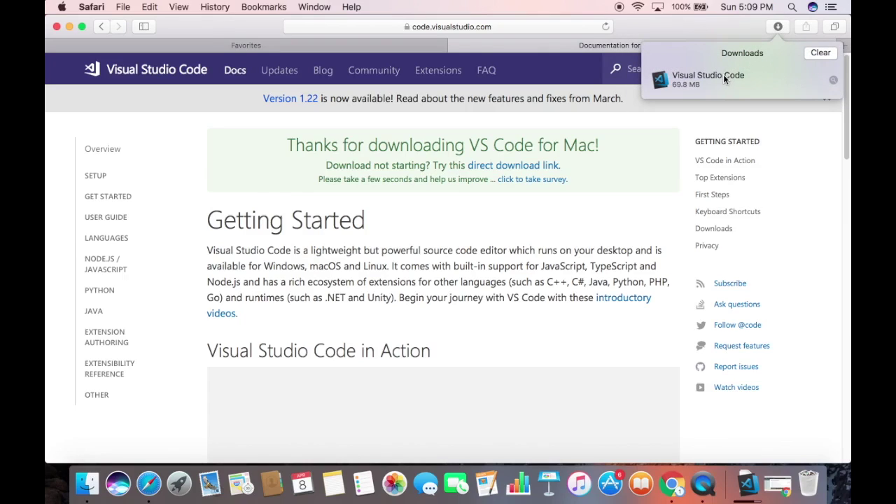
left_click(725, 79)
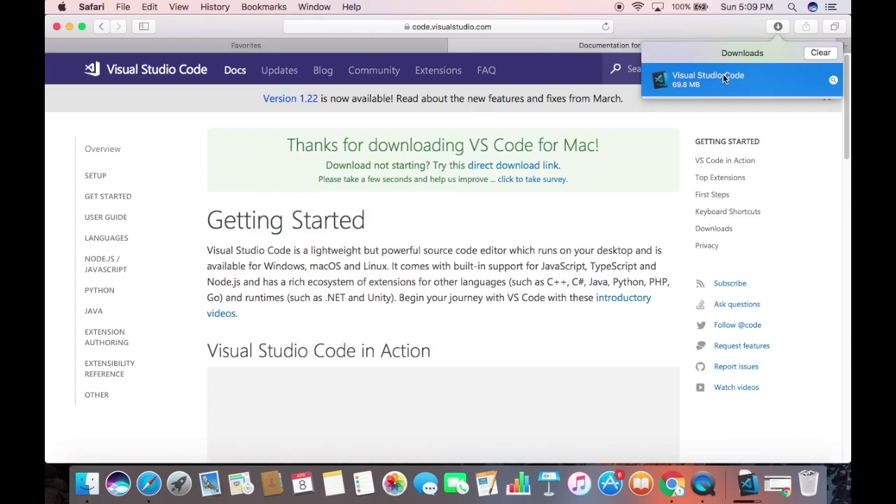
double_click(725, 79)
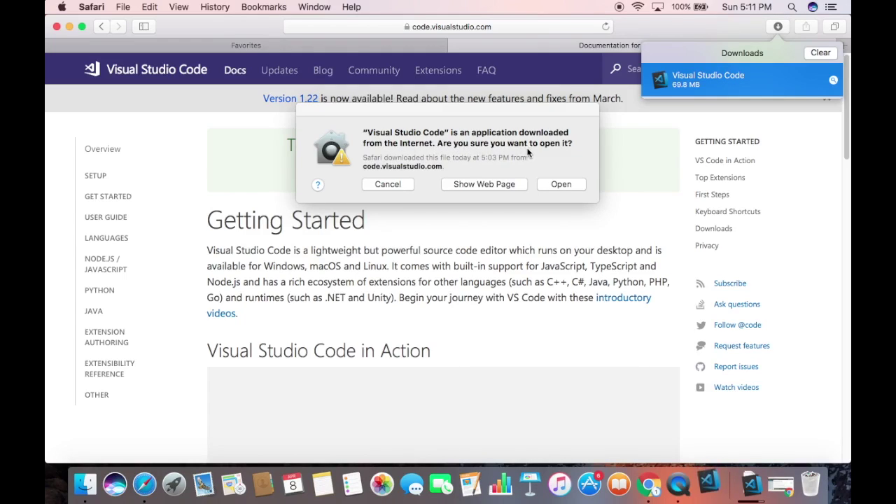
left_click(560, 184)
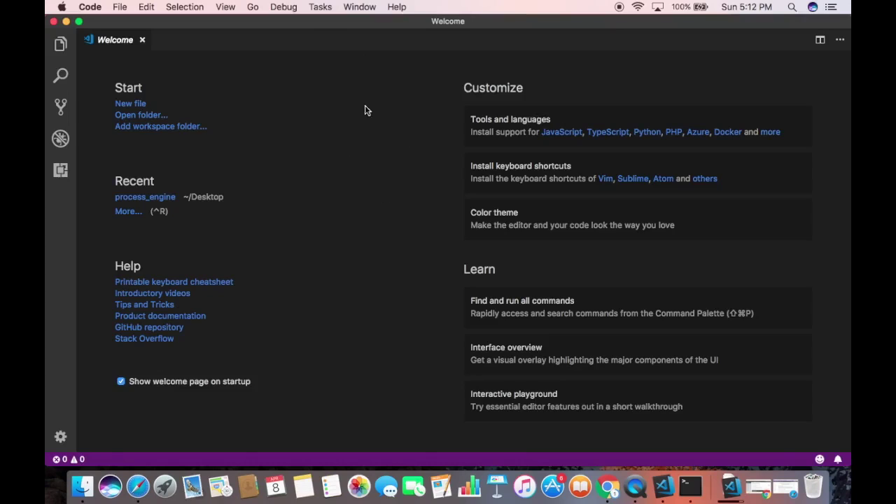
left_click(62, 46)
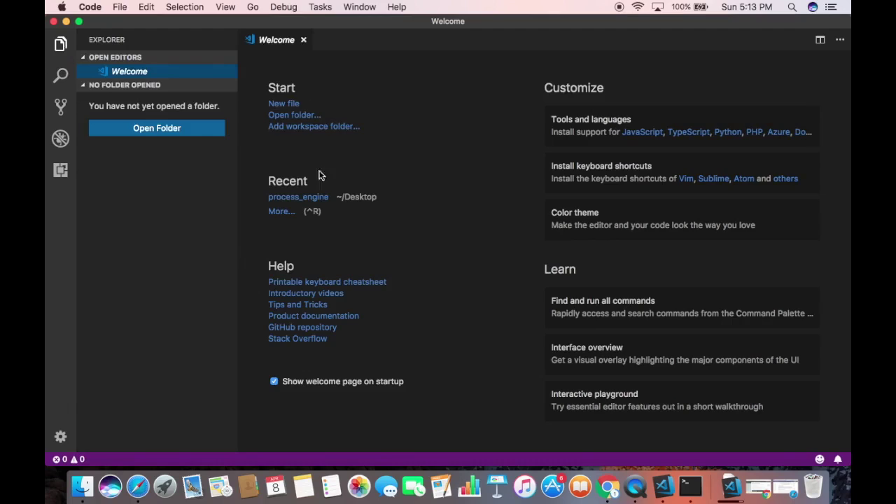
Page through Launchpad to confirm Visual Studio Code isn't installed there yet, then bring up Finder
left_click(165, 488)
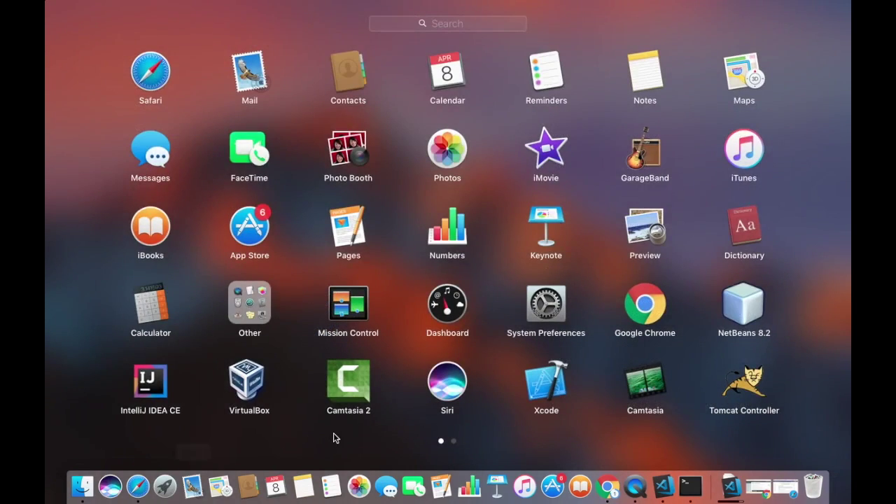
scroll(334, 438, "right", 3)
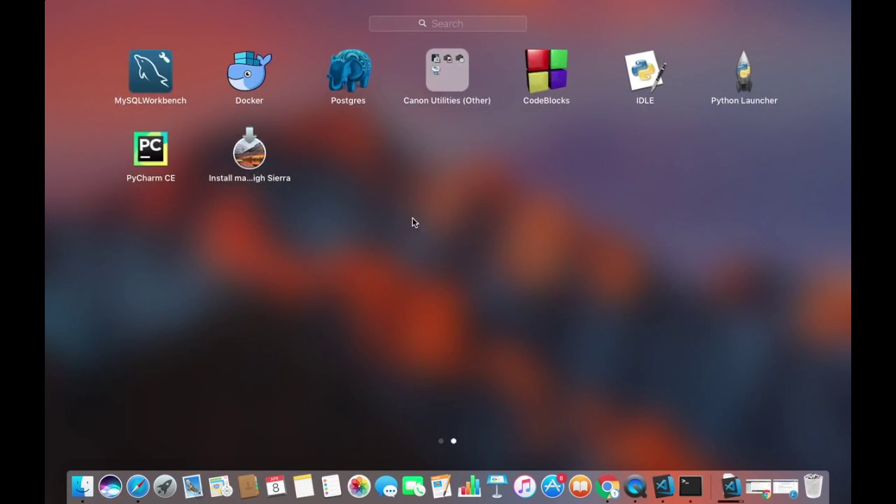
scroll(433, 196, "left", 3)
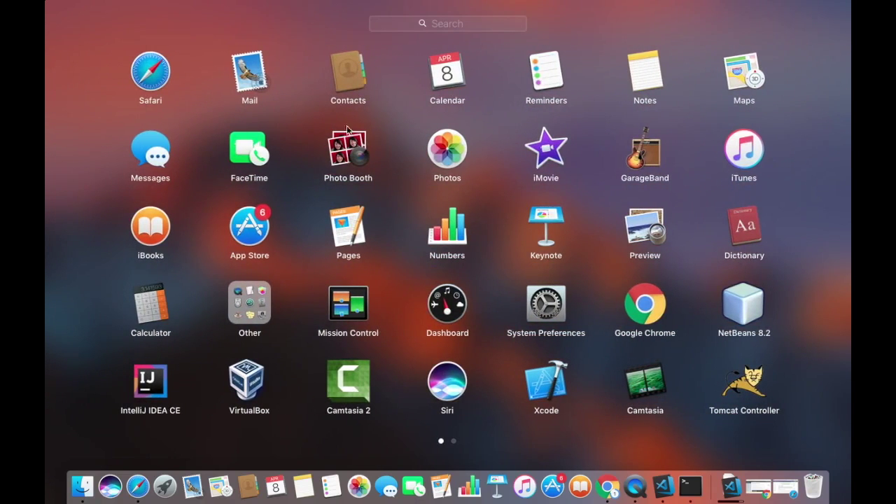
left_click(89, 485)
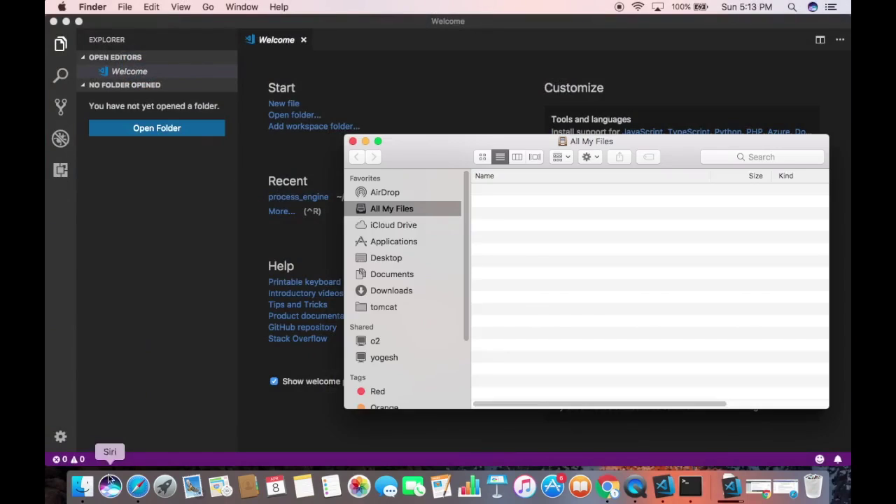
Drag Visual Studio Code from Downloads into the Applications folder, then minimize the Finder window
left_click(403, 294)
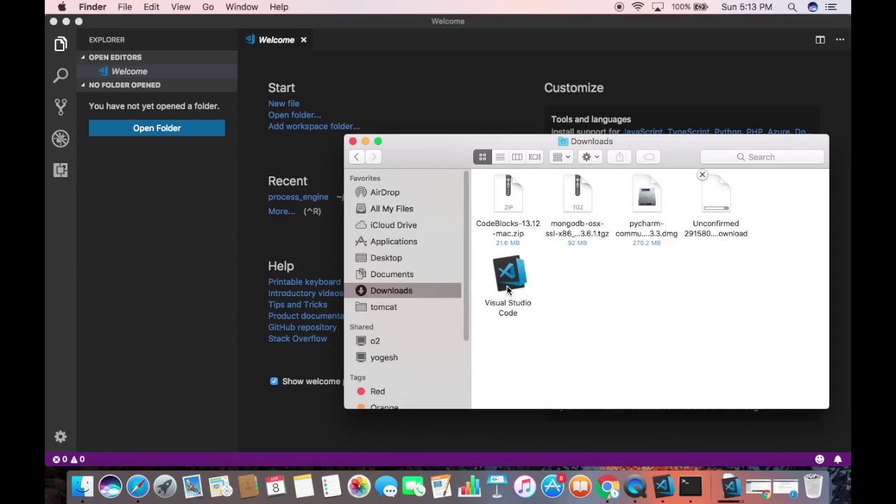
left_click_drag(507, 293, 419, 244)
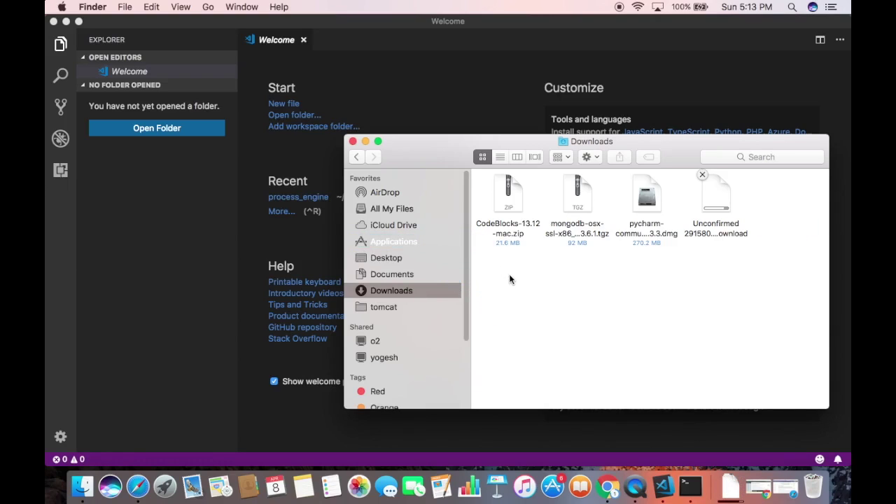
left_click(365, 141)
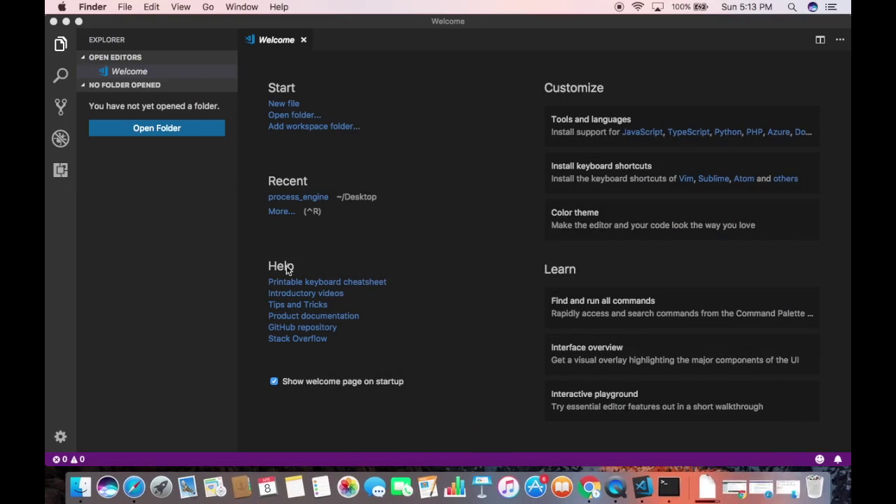
Start Visual Studio Code from Launchpad's second page, then minimize its window
left_click(162, 486)
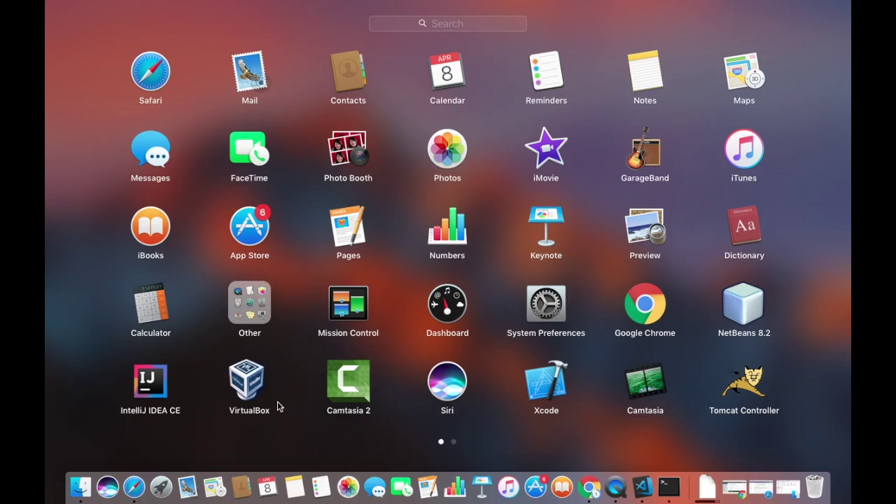
scroll(283, 416, "right", 5)
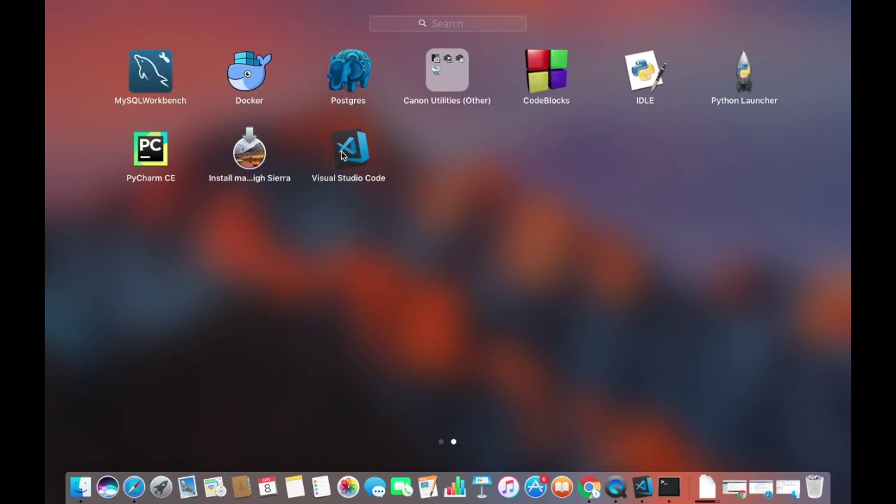
left_click(350, 155)
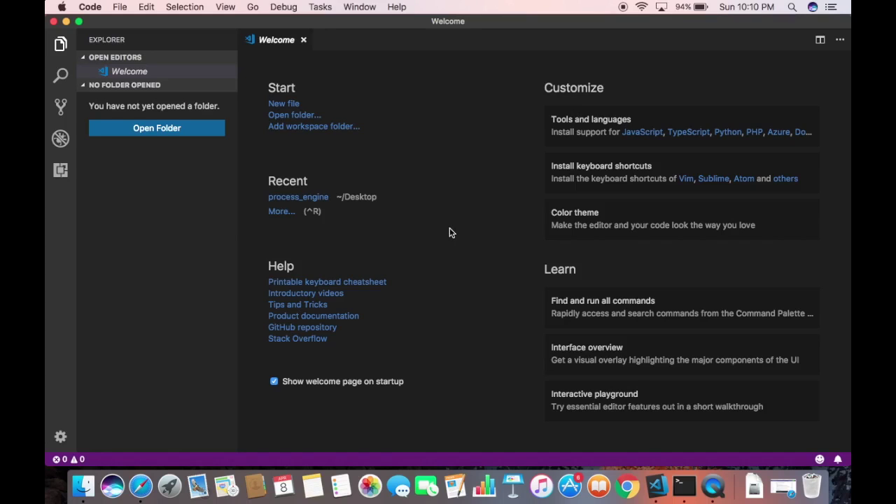
left_click(67, 22)
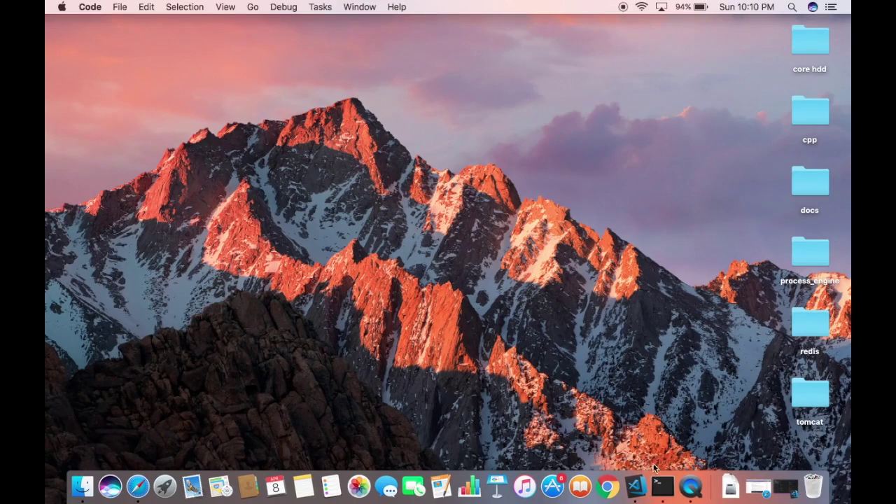
Run 'code .' in a Terminal window and get 'code: command not found'
left_click(663, 487)
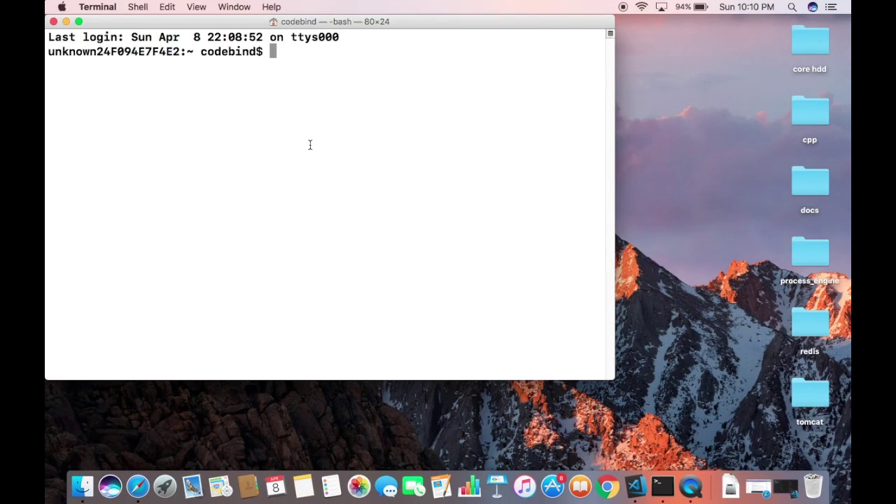
type("code .")
key("Return")
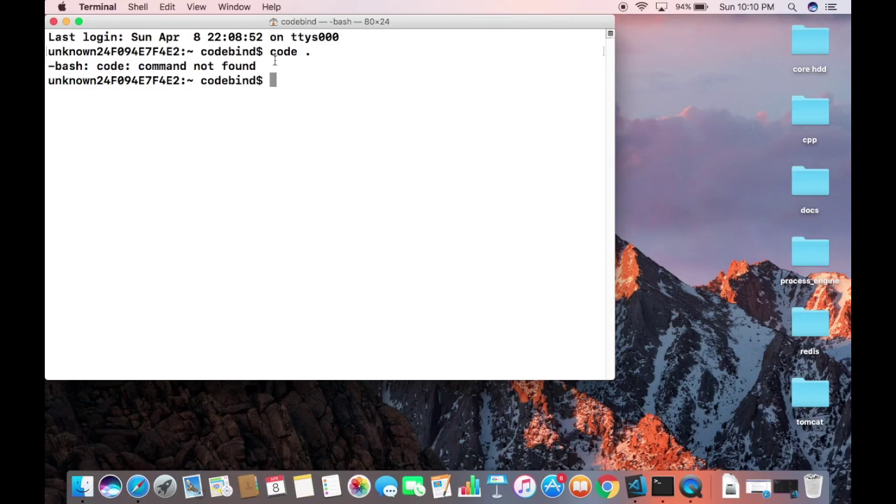
left_click_drag(271, 52, 298, 54)
Return to the 'Running VS Code on Mac' docs in Safari and scroll to the manual PATH section
left_click(283, 85)
left_click(140, 486)
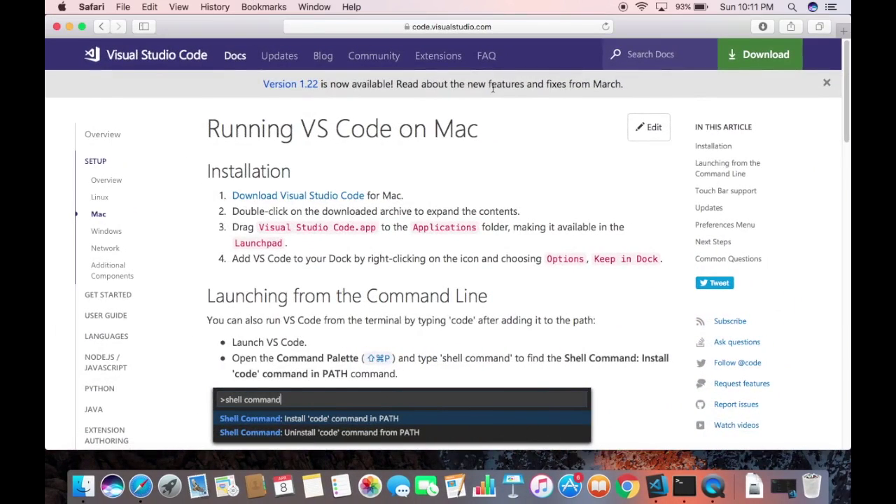
left_click(510, 28)
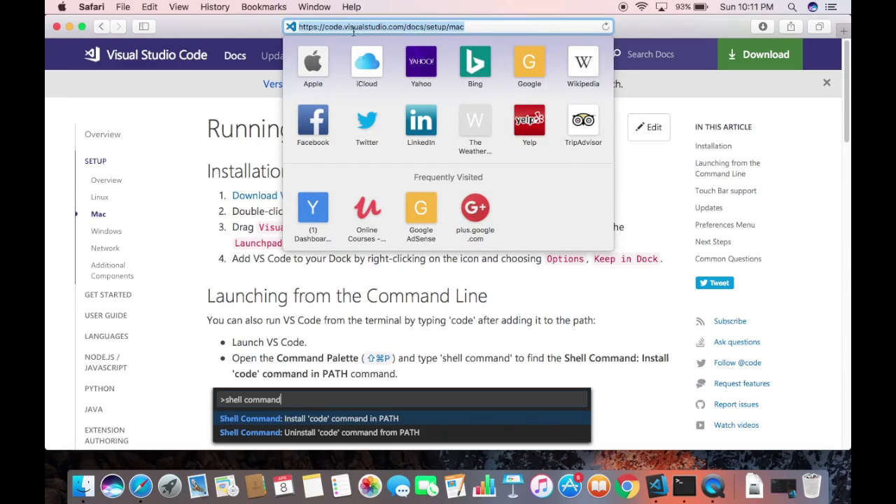
left_click(245, 150)
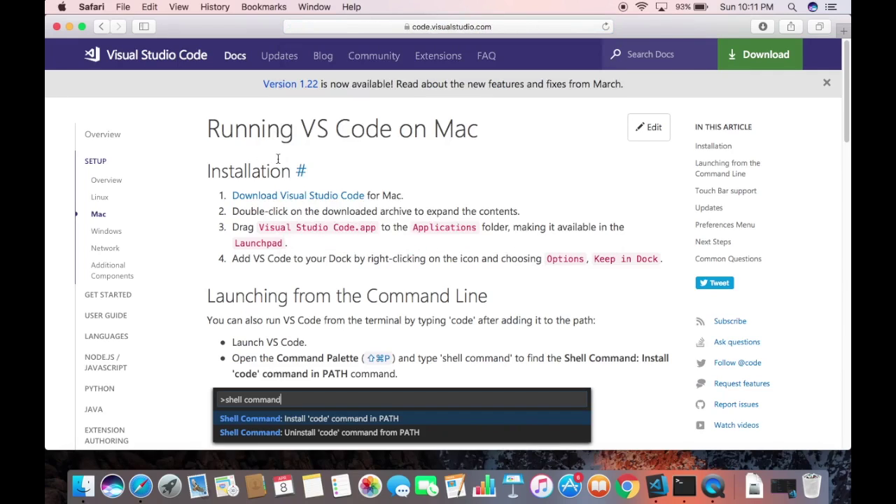
scroll(349, 164, "down", 10)
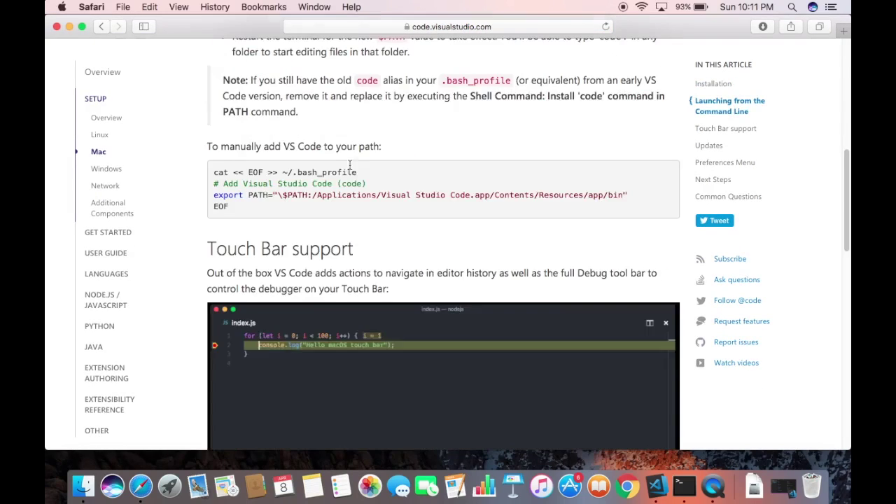
Copy the four-line ~/.bash_profile PATH snippet from the docs
left_click_drag(235, 201, 214, 170)
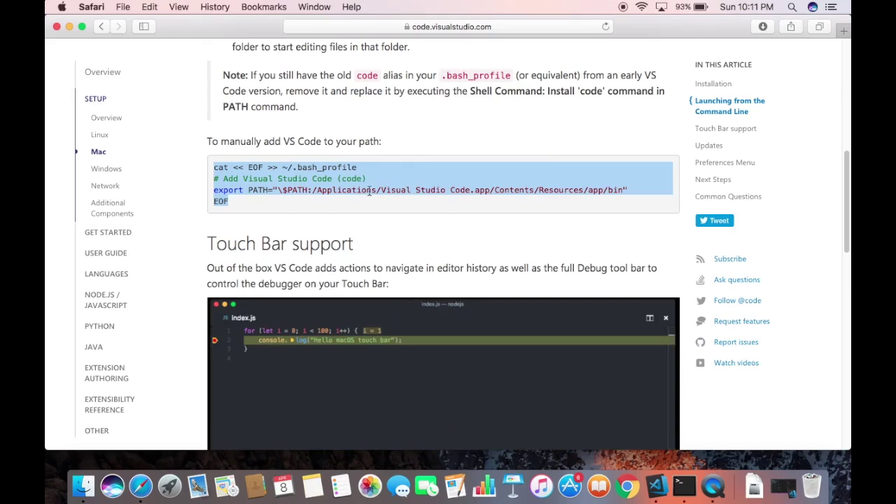
left_click(253, 201)
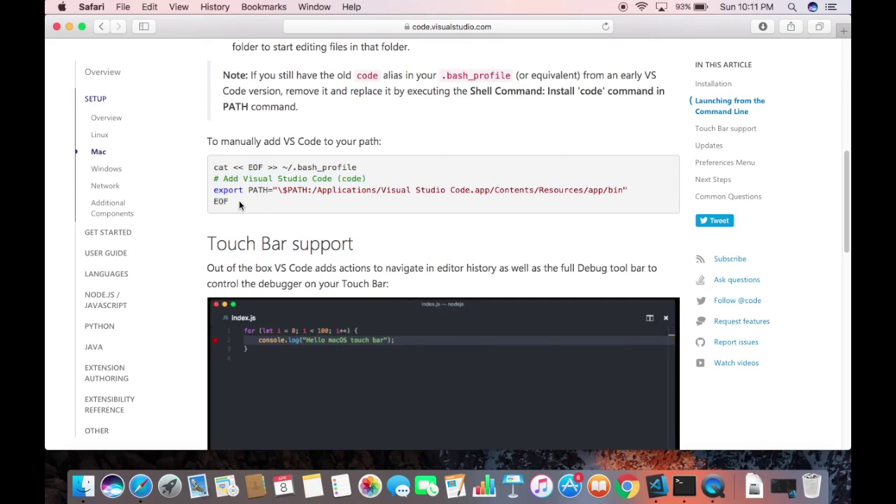
left_click_drag(233, 199, 215, 170)
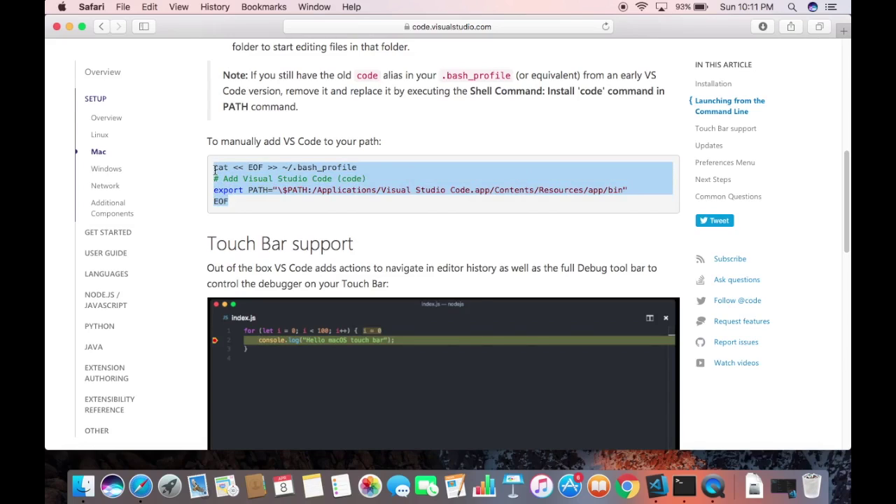
key("super+c")
key("super+c")
key("super+c")
key("super+c")
key("super+c")
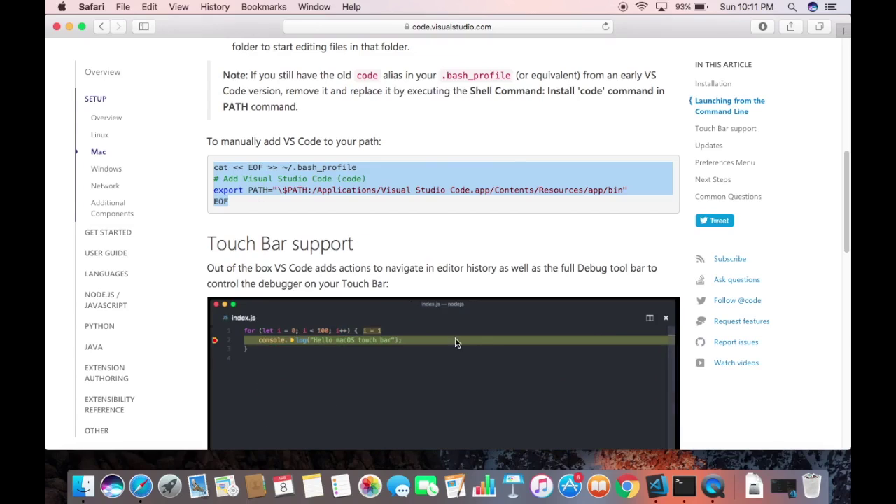
left_click(684, 486)
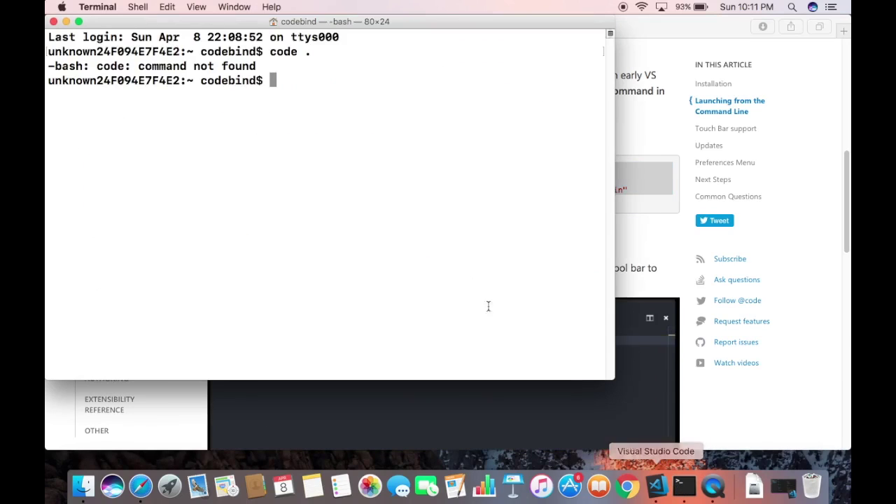
Run pwd in Terminal to show the home folder path
type("pwd")
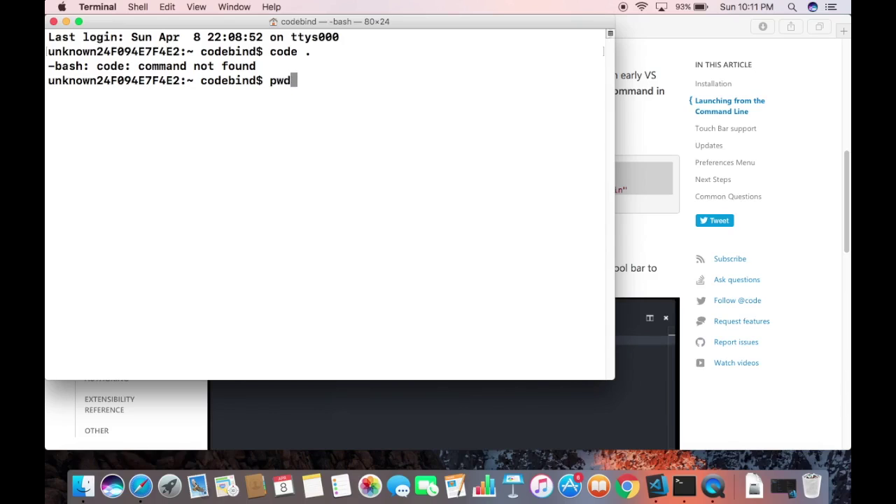
key("Return")
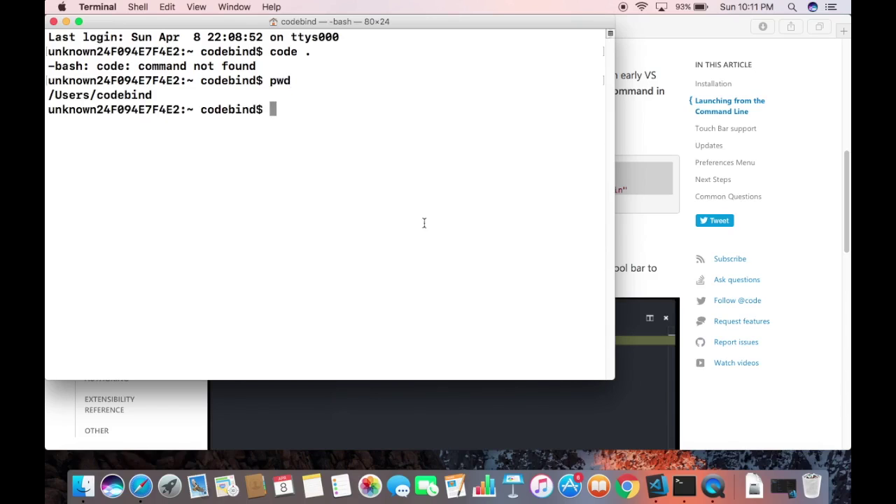
double_click(83, 96)
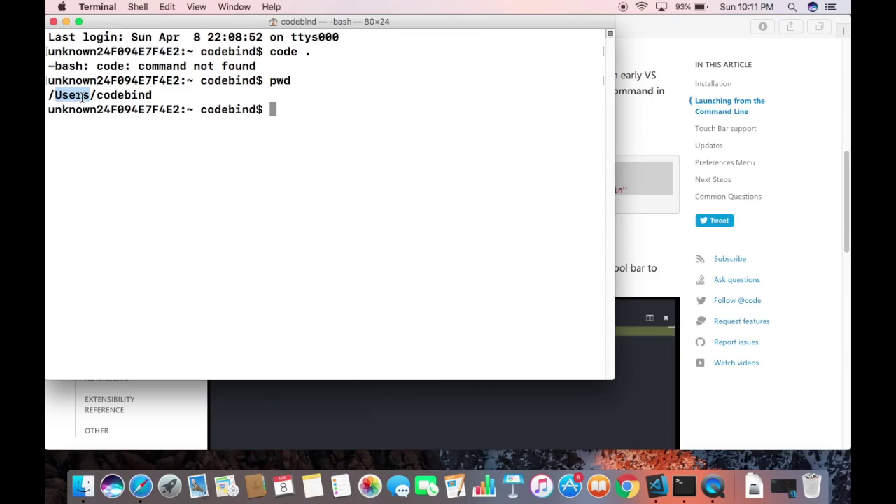
double_click(114, 97)
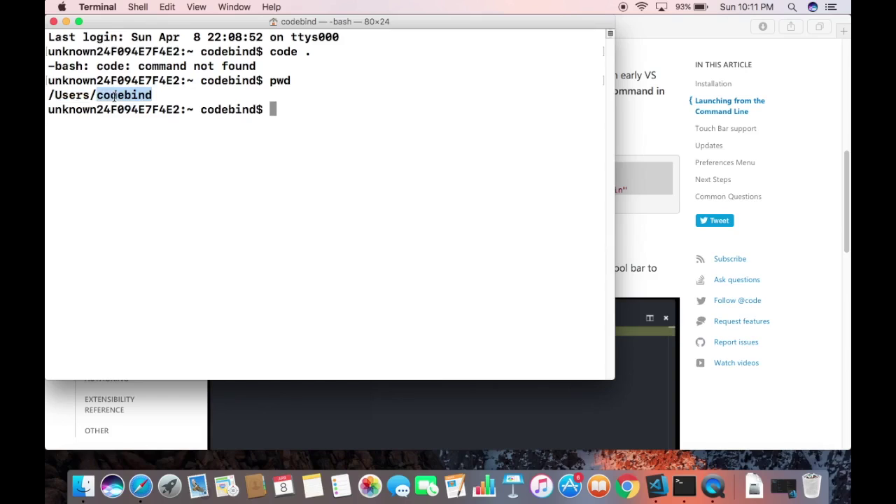
left_click(272, 138)
List all home folder files with ls -al and locate .bash_profile in the listing
type("l")
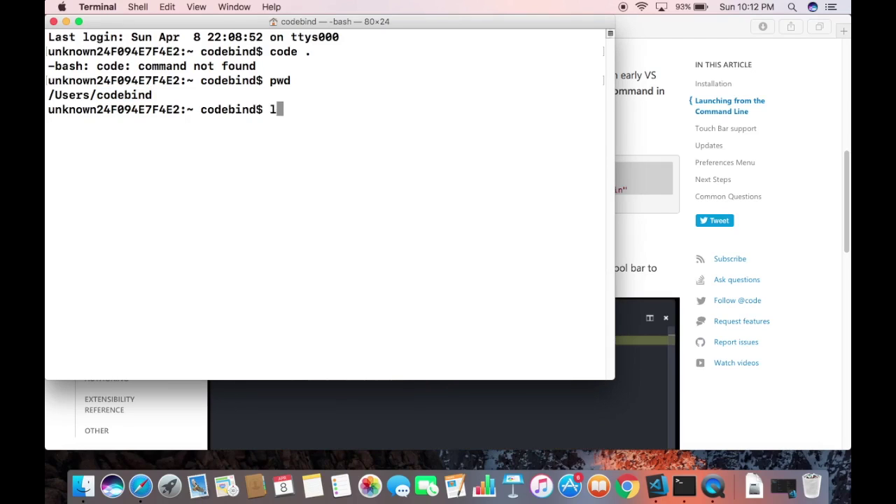
type("s -al")
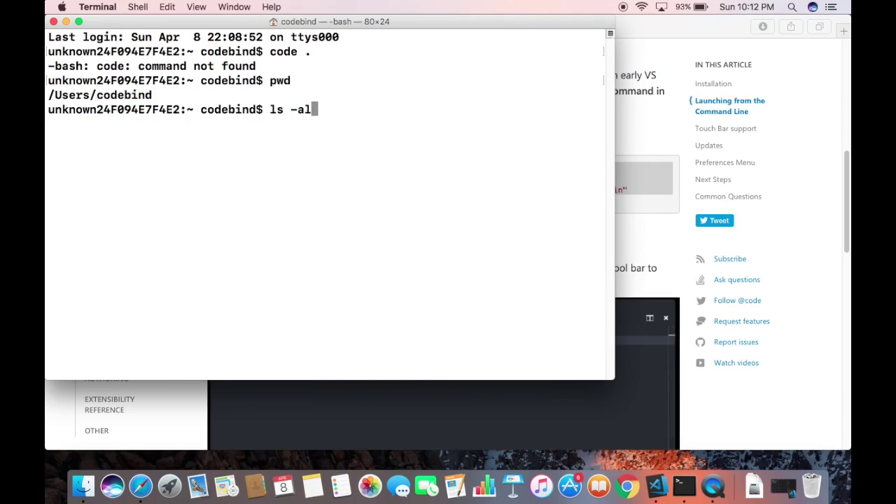
key("Return")
scroll(431, 201, "up", 2)
scroll(431, 201, "up", 5)
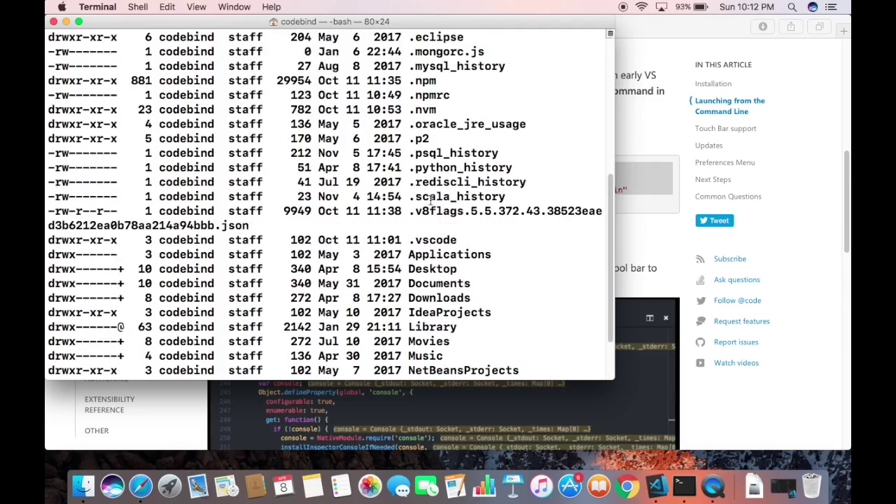
left_click_drag(410, 81, 510, 83)
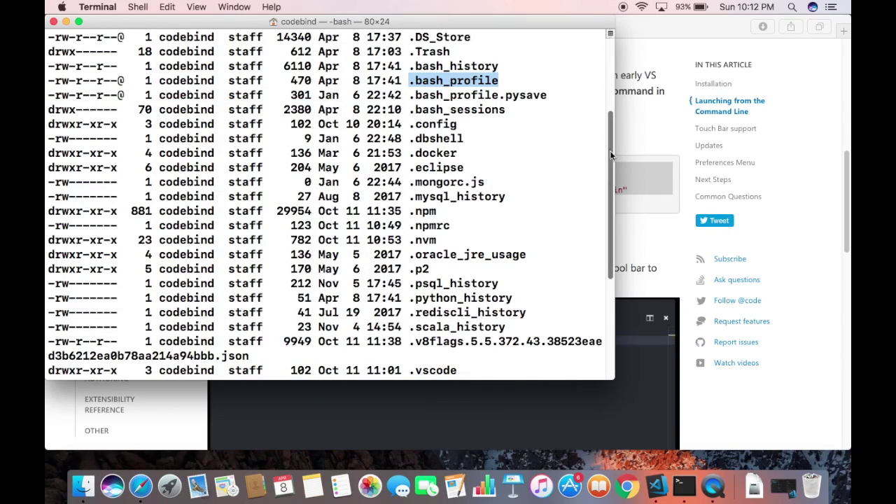
left_click(689, 170)
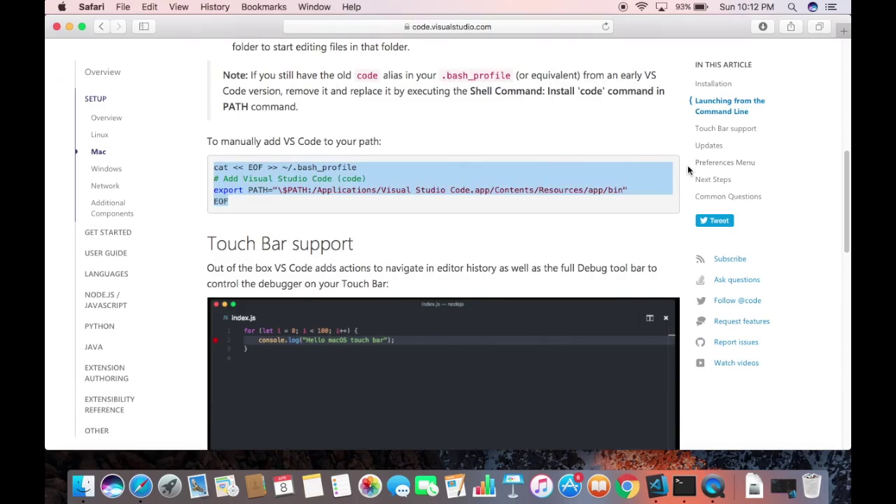
Reselect and copy the full four-line PATH snippet from the VS Code docs
left_click(320, 188)
left_click_drag(288, 189, 623, 190)
left_click_drag(246, 203, 214, 168)
key("super+c")
key("super+c")
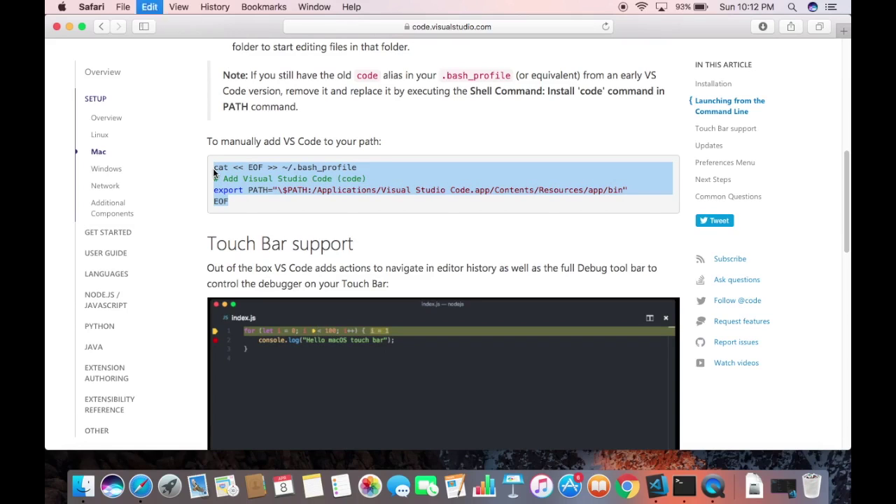
left_click(684, 485)
left_click(471, 308)
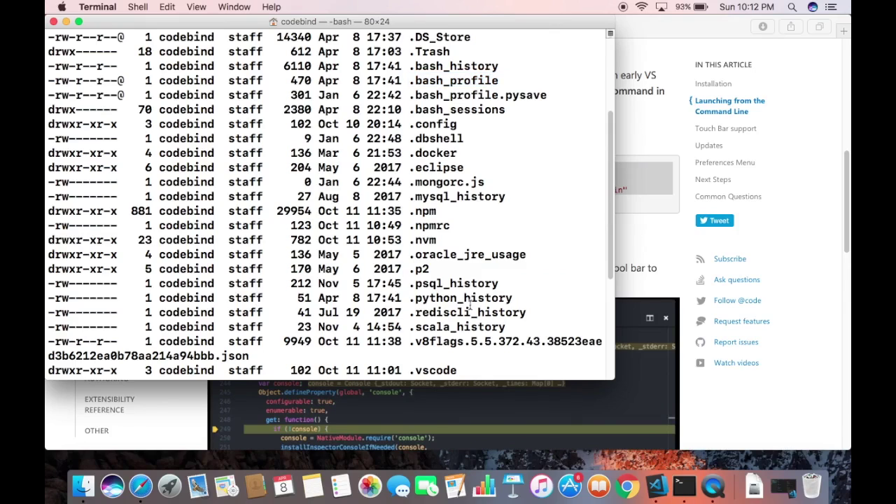
Clear the screen, then paste and run the heredoc appending the VS Code bin PATH export to ~/.bash_profile
type("clear")
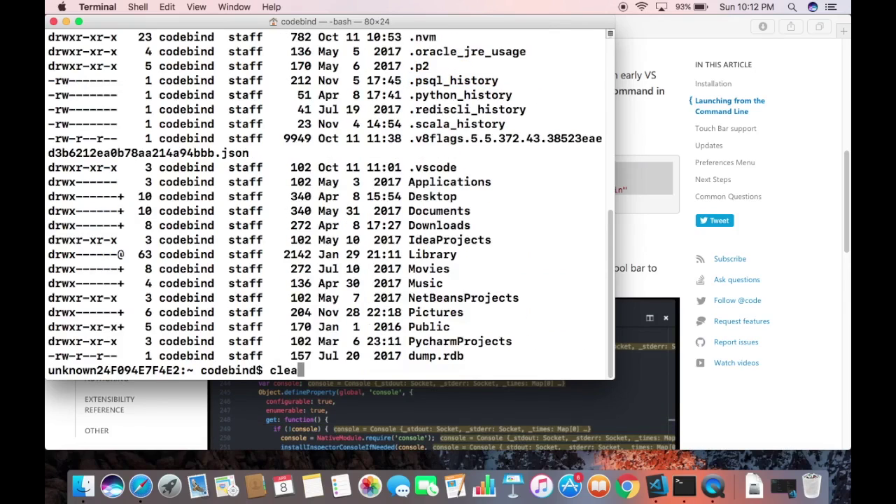
key("Return")
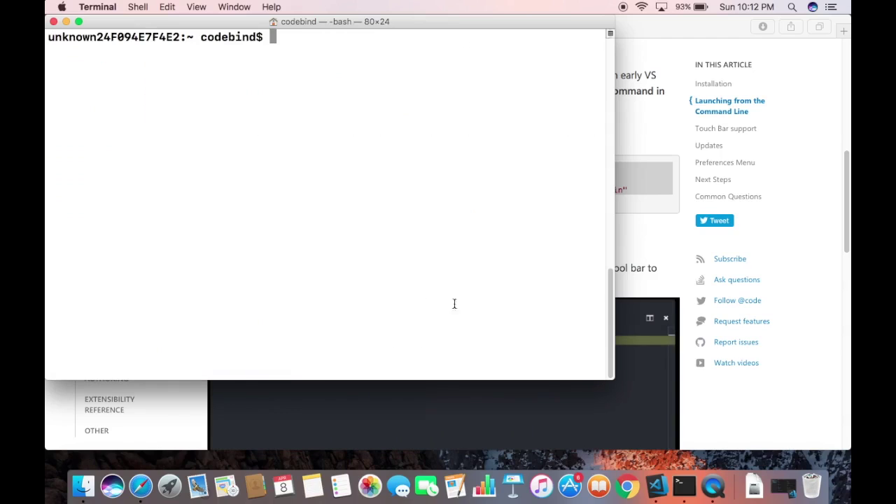
right_click(257, 96)
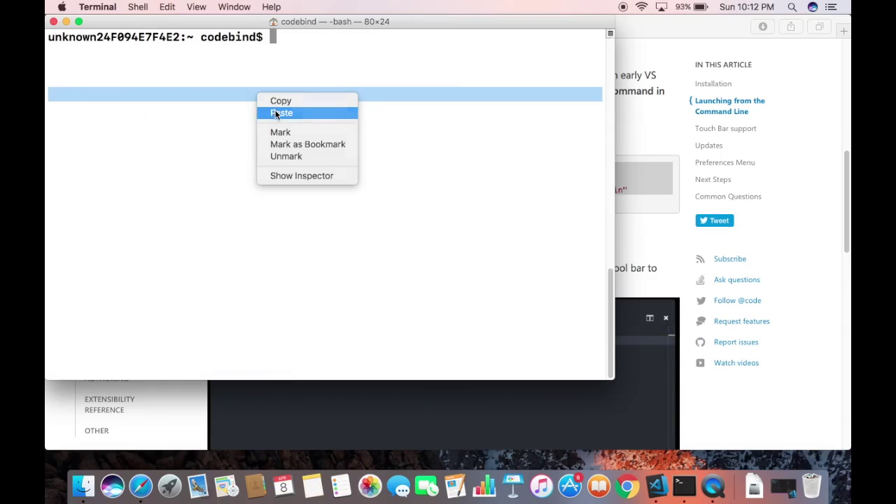
left_click(274, 112)
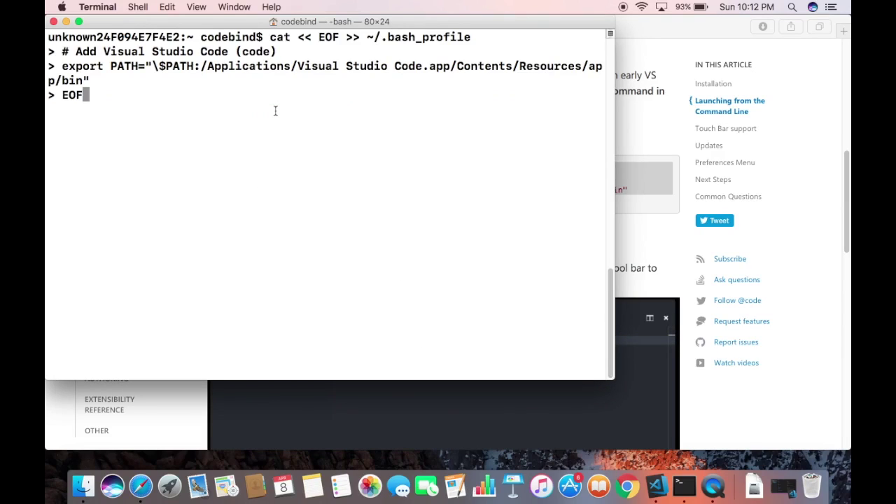
key("Return")
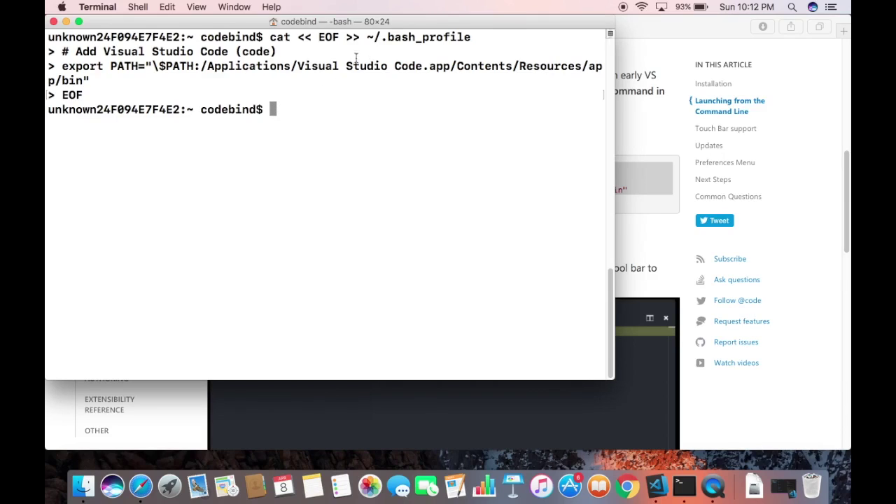
left_click_drag(82, 66, 502, 67)
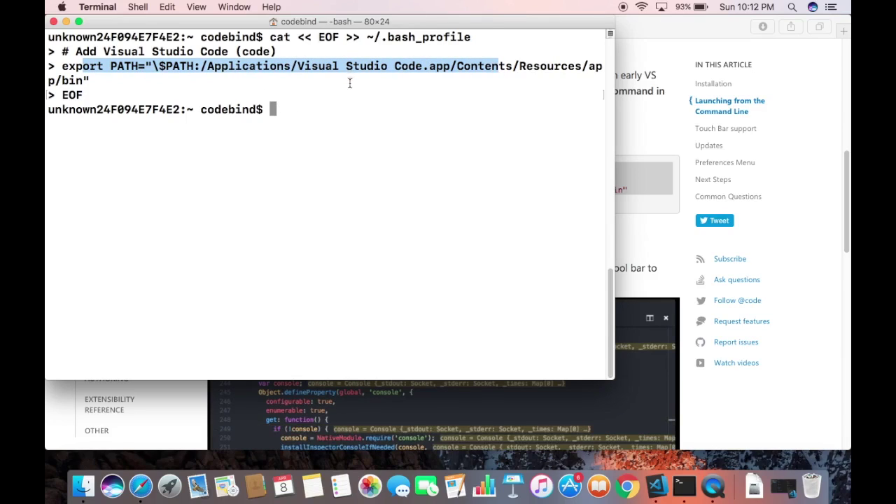
left_click(304, 110)
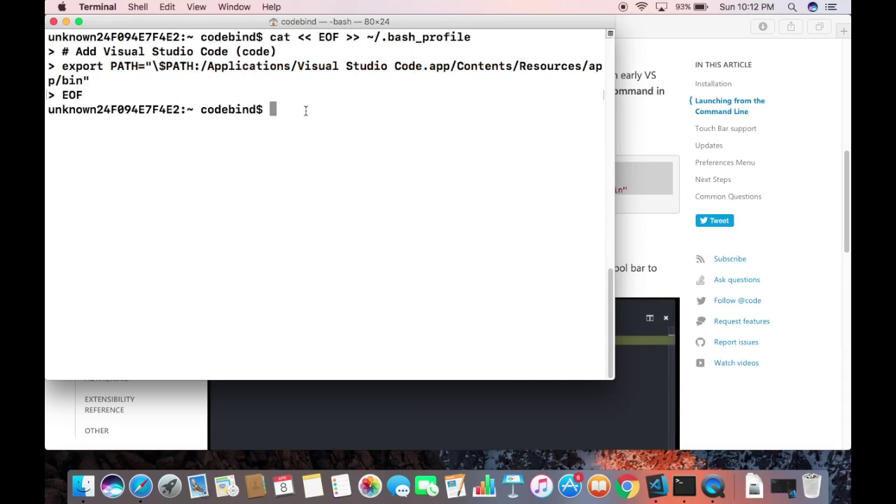
type("open")
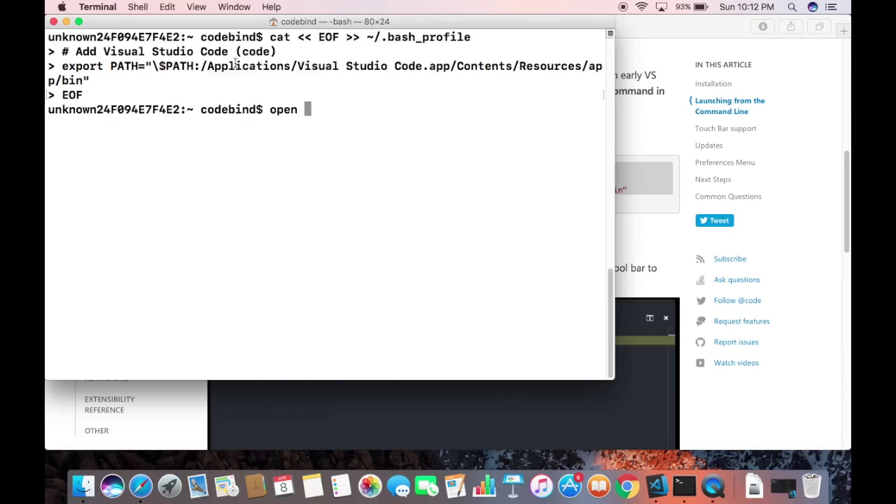
Run 'open .bash_profile' in Terminal to view the profile in TextEdit
left_click_drag(383, 38, 470, 41)
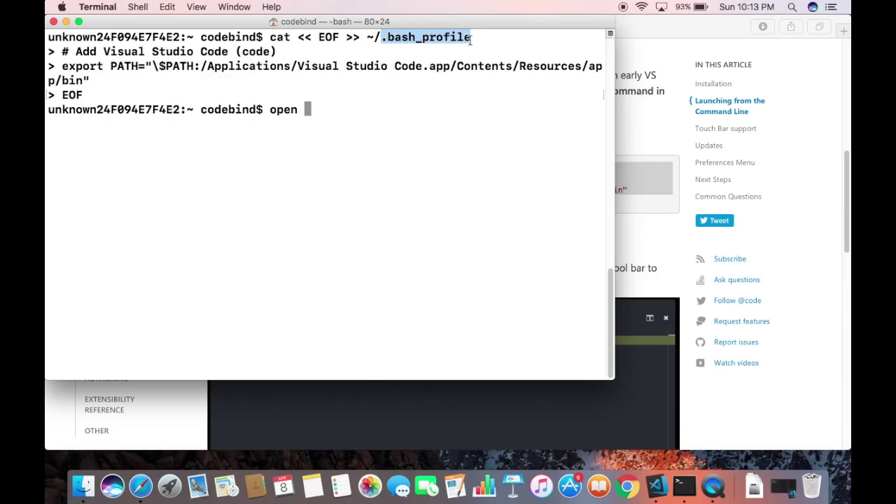
left_click(432, 90)
key("super+v")
key("Return")
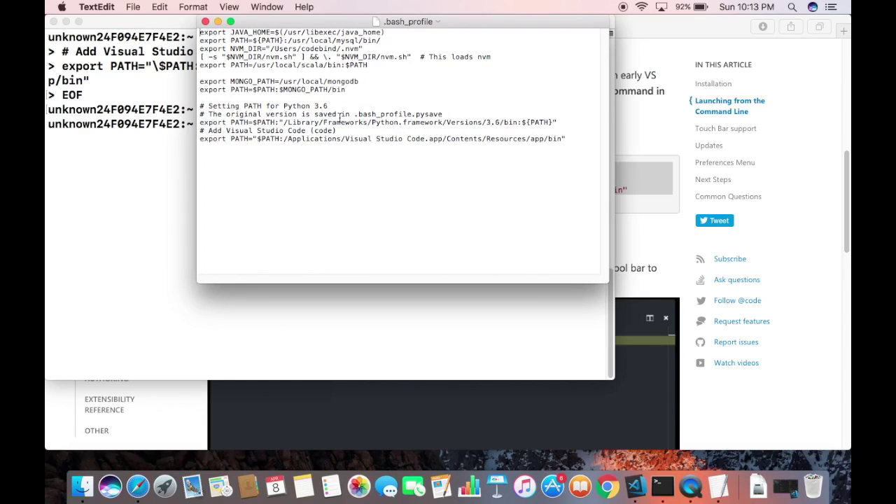
Confirm the last line is the VS Code export PATH line, then close TextEdit
left_click_drag(209, 138, 568, 142)
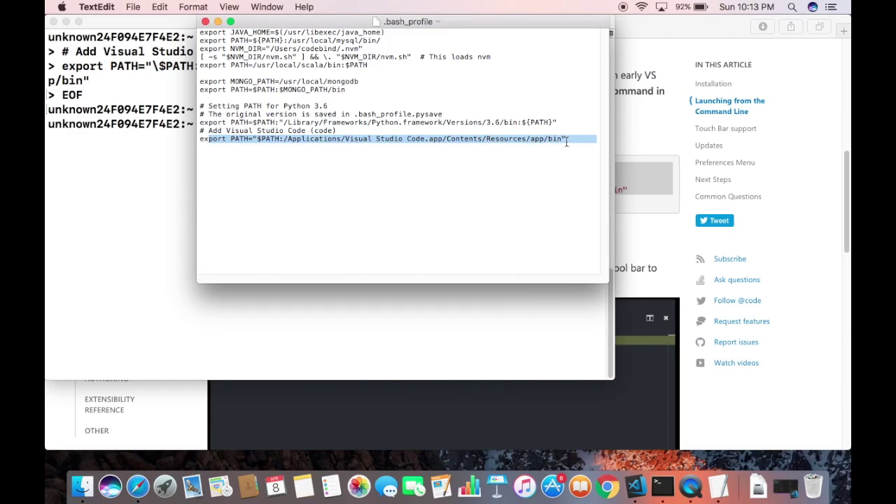
left_click(444, 147)
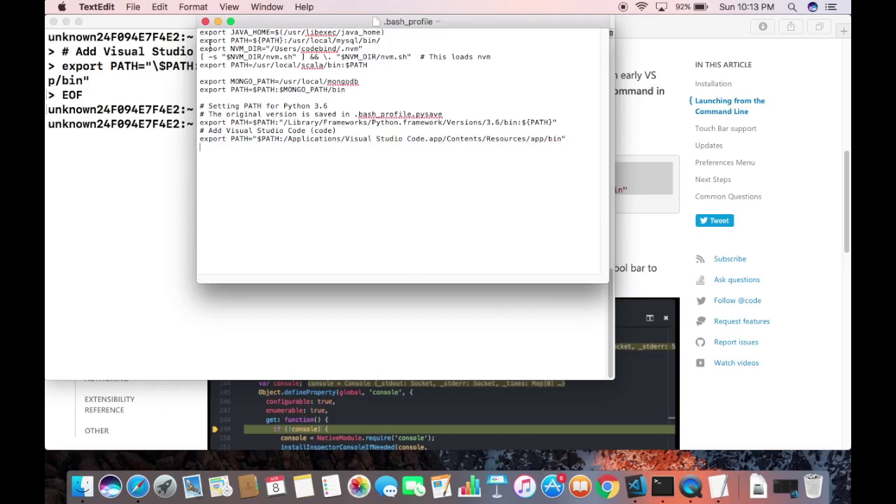
left_click(205, 21)
left_click(287, 127)
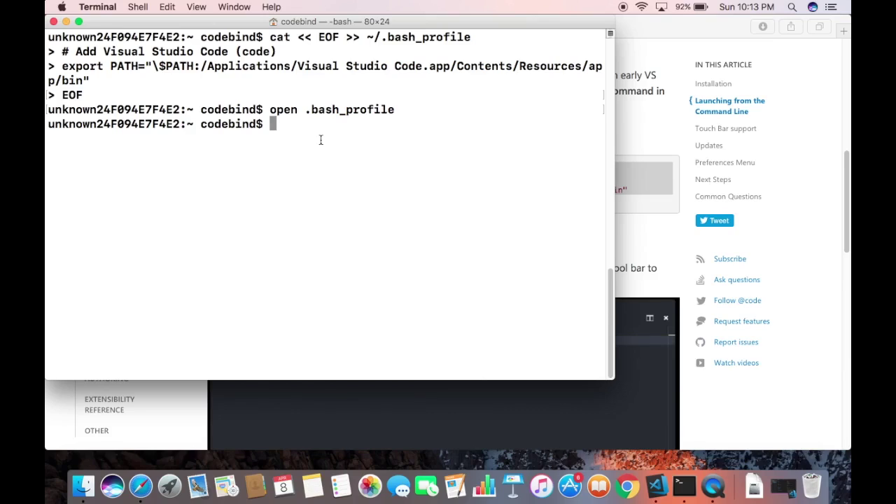
Run 'source .bash_profile', then 'code .' to open the home folder, then close VS Code
type("source ")
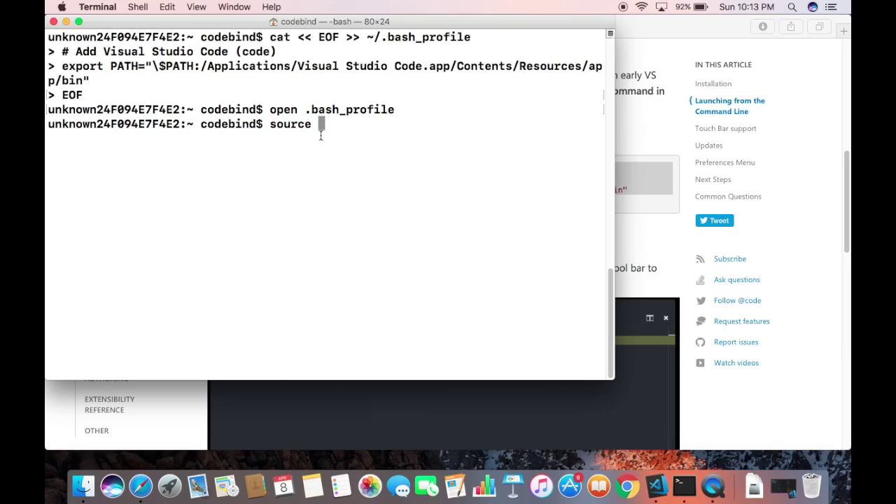
type(".bash_profile")
key("Return")
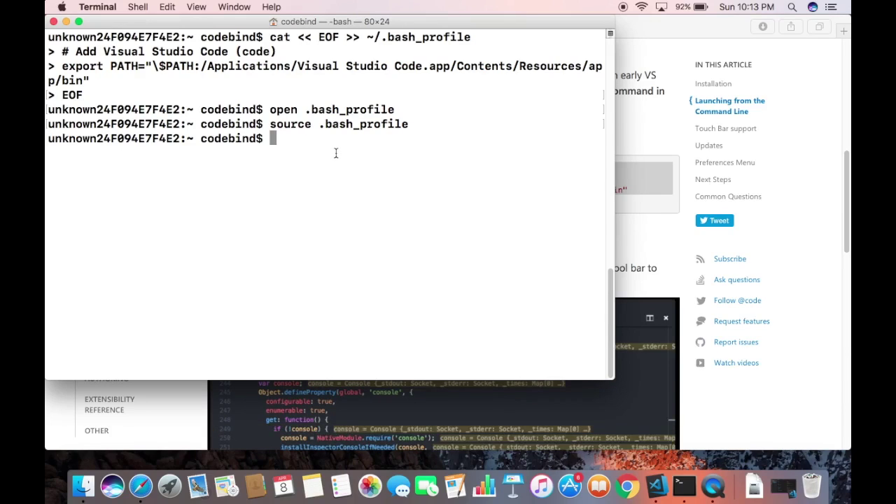
type("code ")
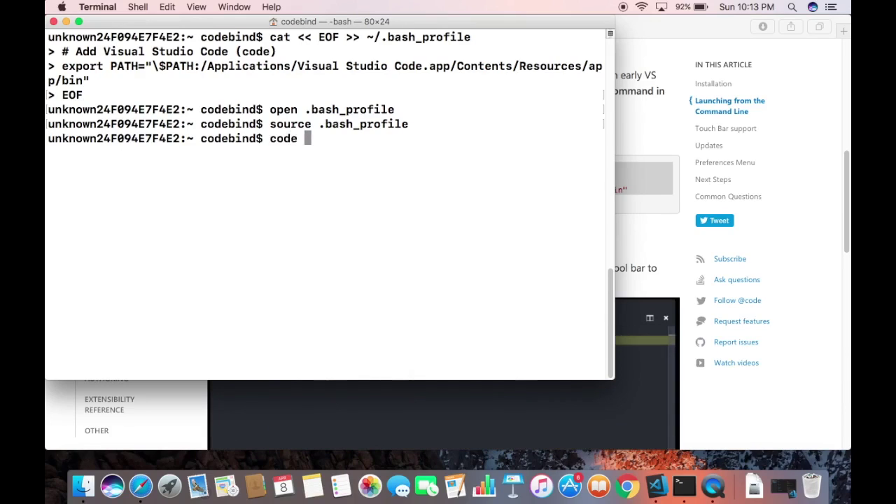
type(".")
key("Return")
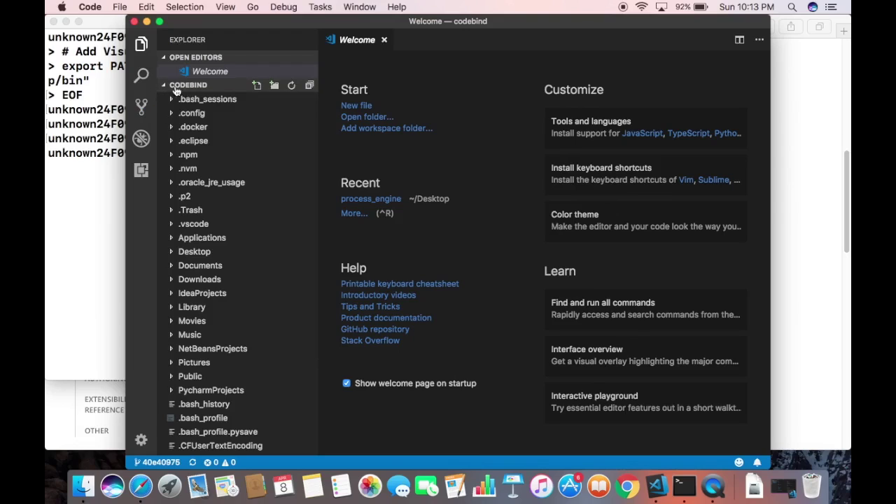
left_click(134, 21)
left_click(543, 168)
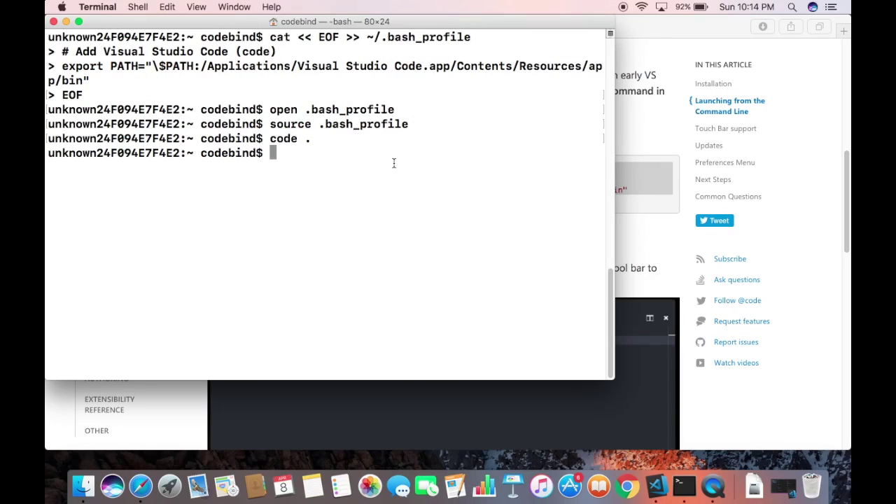
Change into the Desktop folder with Tab completion and list its contents with 'ls'
type("cd Des")
key("Tab")
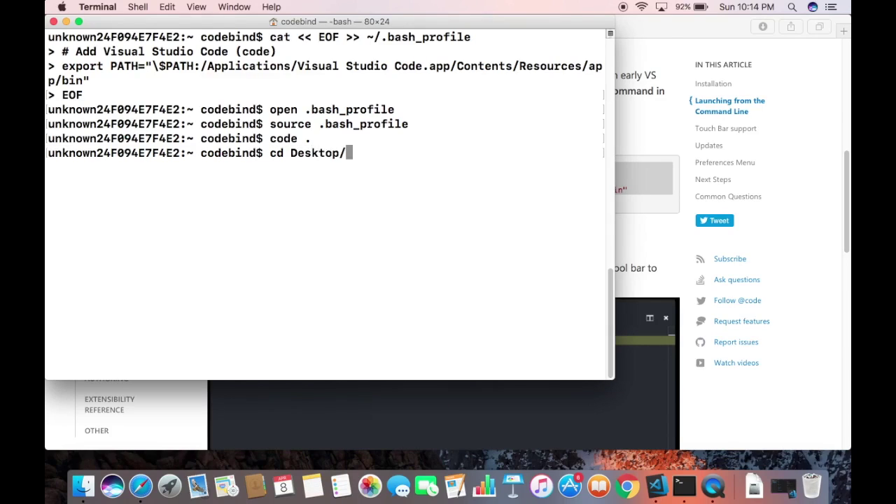
key("Return")
type("ls")
key("Return")
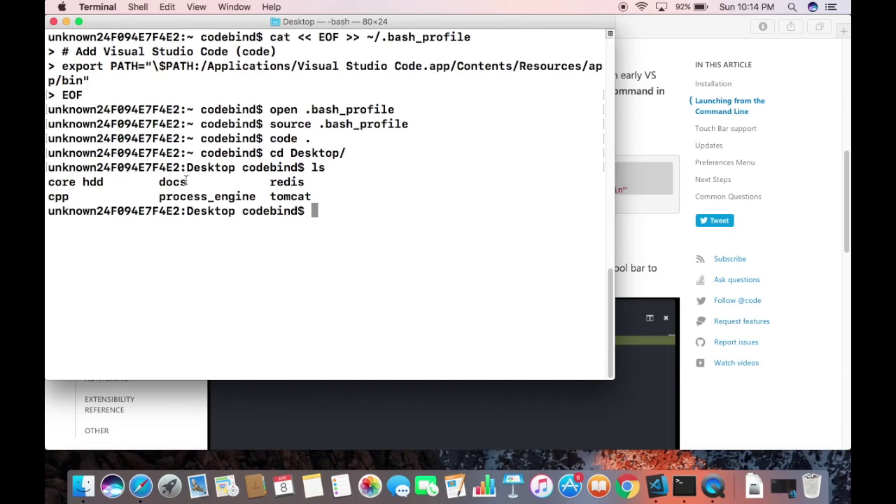
Change into the cpp folder and run 'code .' to open it in VS Code
type("cd cp")
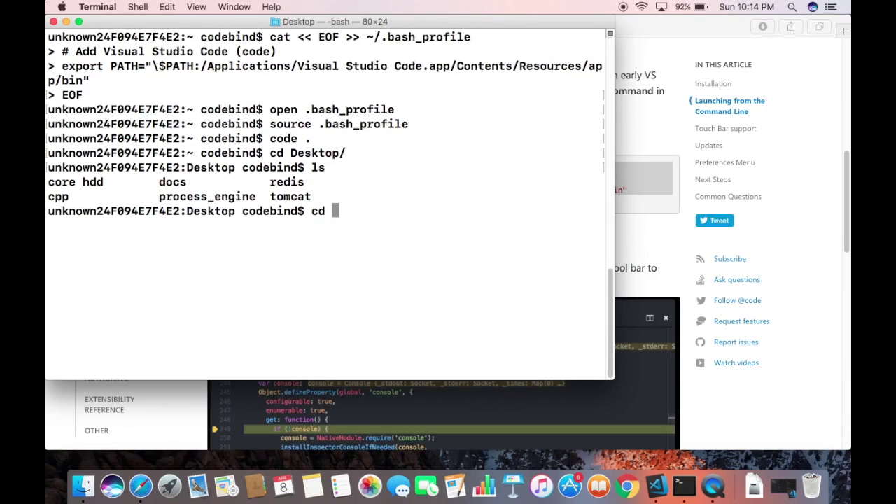
key("Tab")
key("Return")
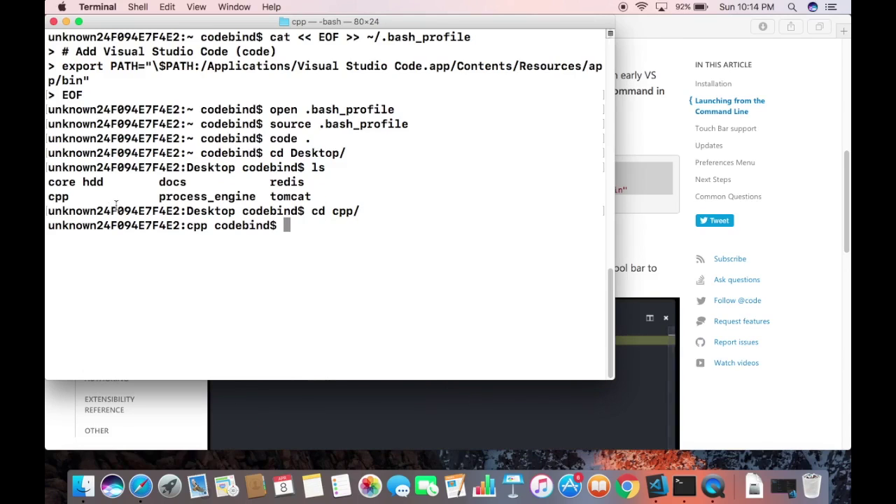
double_click(63, 198)
left_click(304, 239)
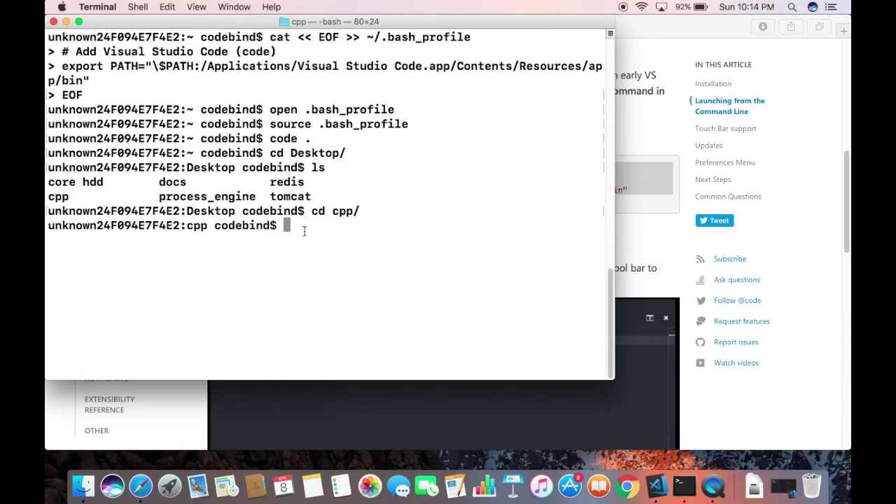
type("code ")
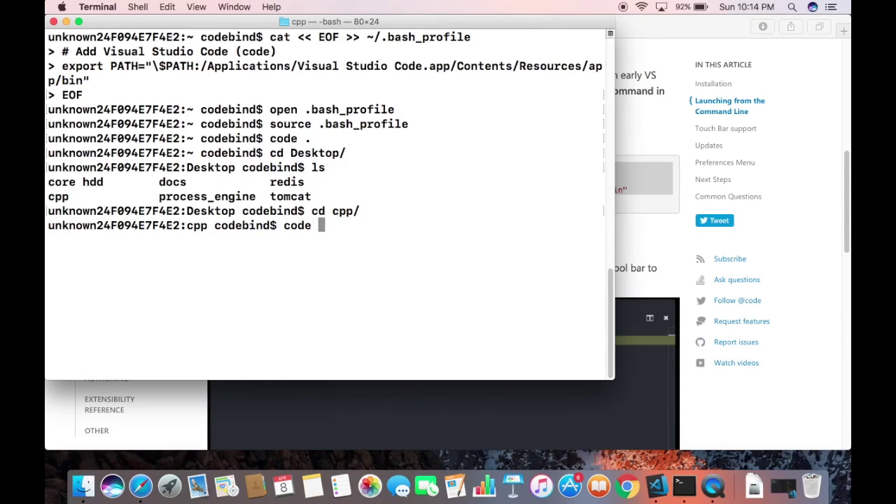
type(".")
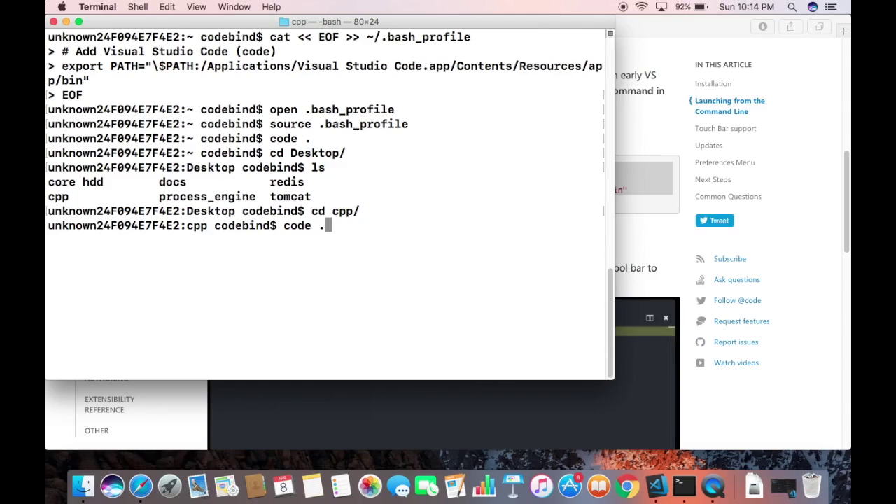
key("Return")
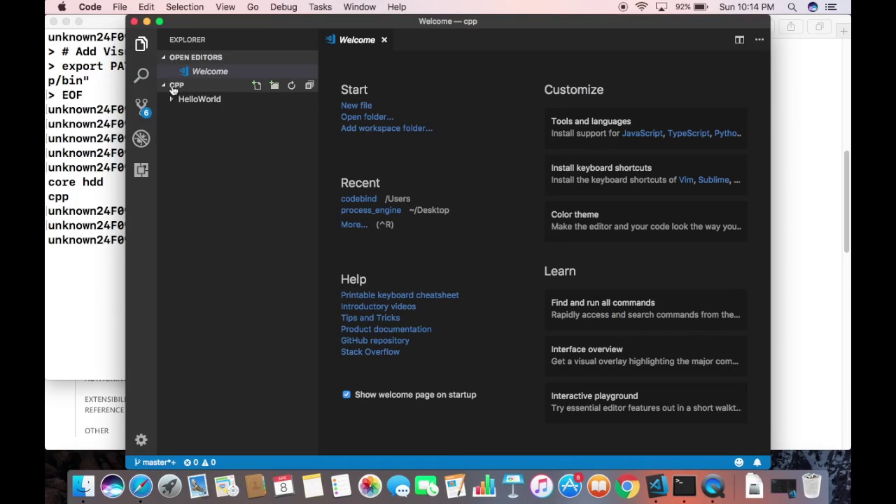
Expand HelloWorld to see HelloWorld and HelloWorld.xcodeproj, then close VS Code and type 'code' in Terminal
left_click(172, 100)
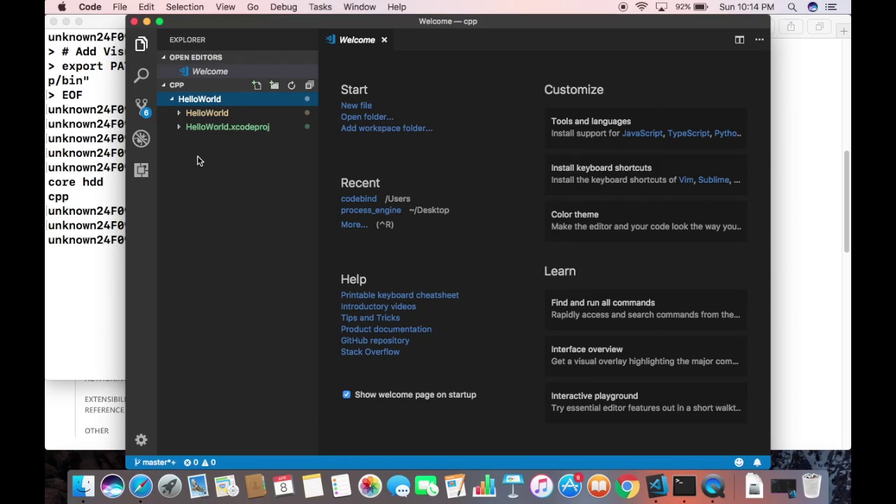
left_click(133, 21)
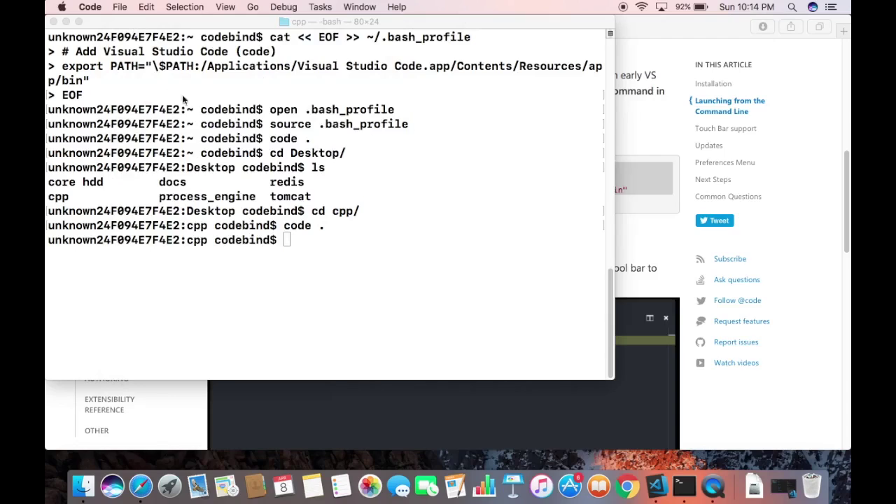
left_click(281, 186)
type("code")
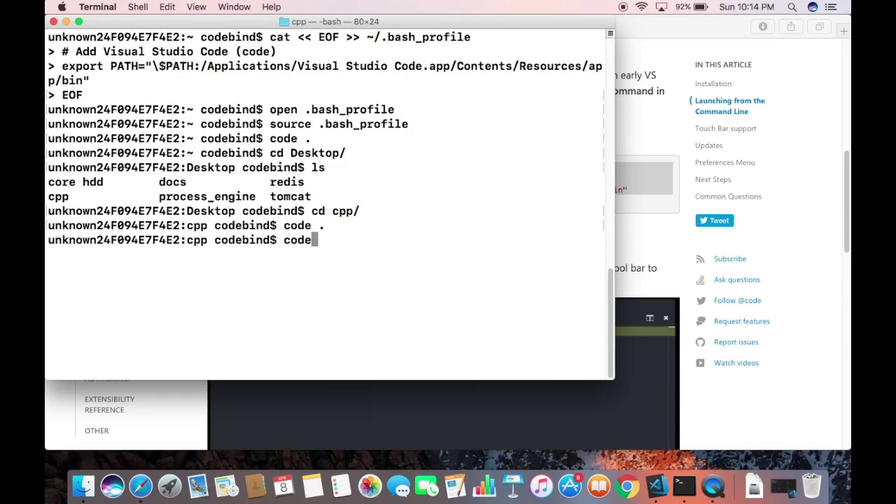